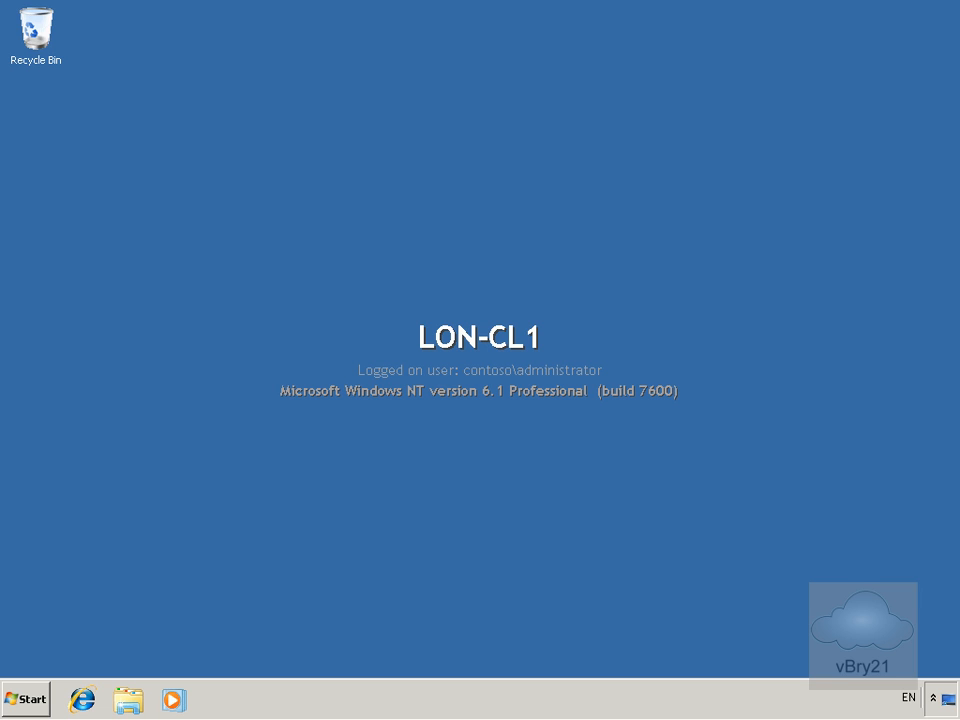
Launch Windows System Image Manager from the Microsoft Windows AIK group in All Programs.
click(26, 698)
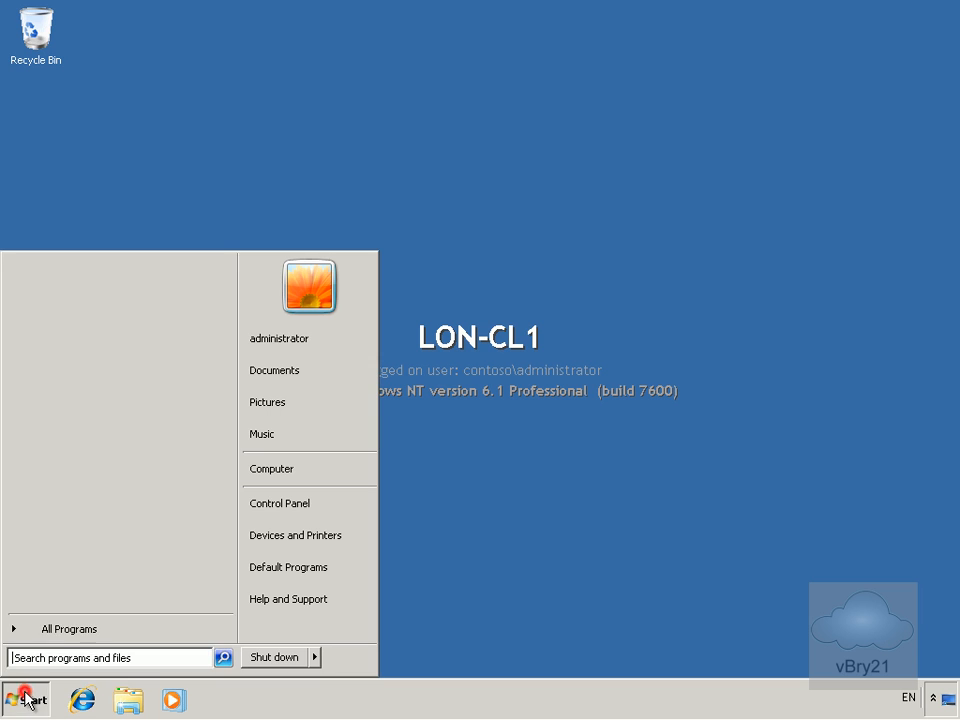
click(57, 639)
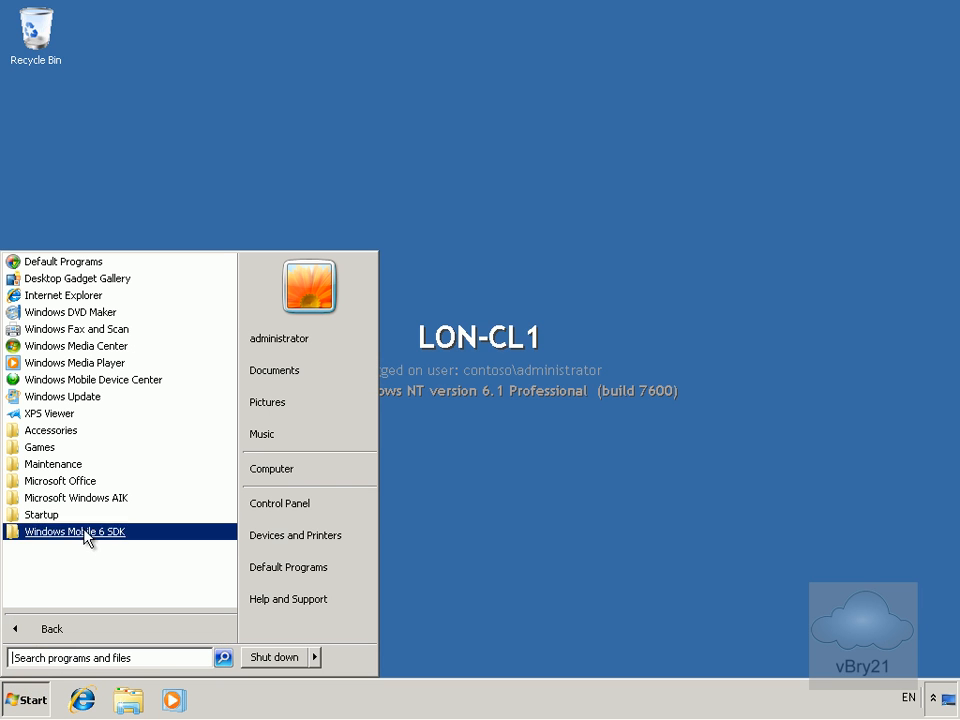
click(90, 503)
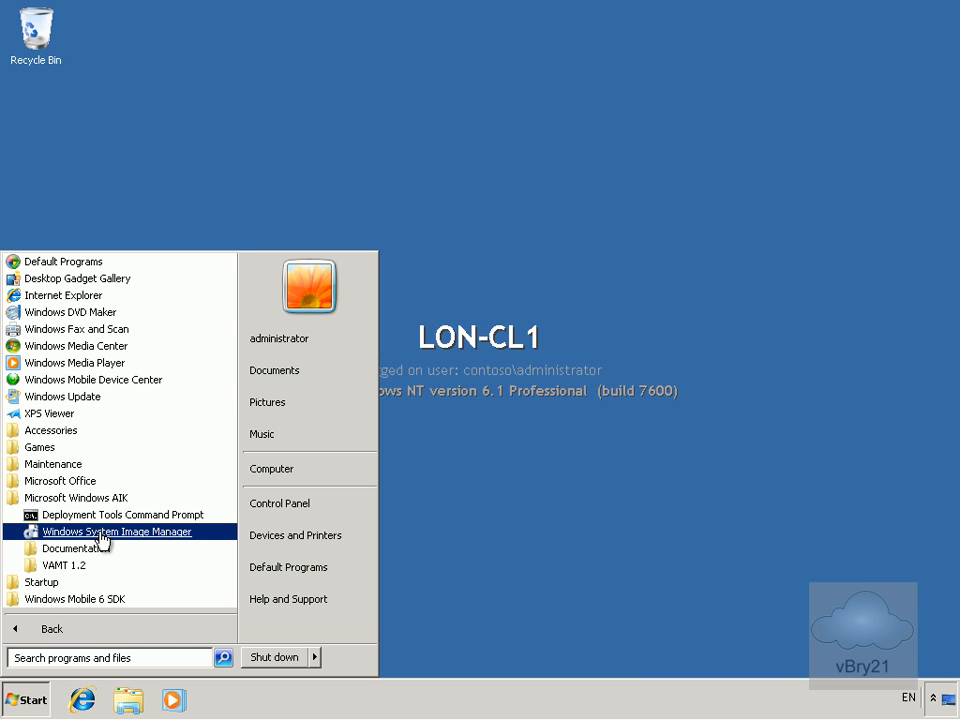
click(101, 534)
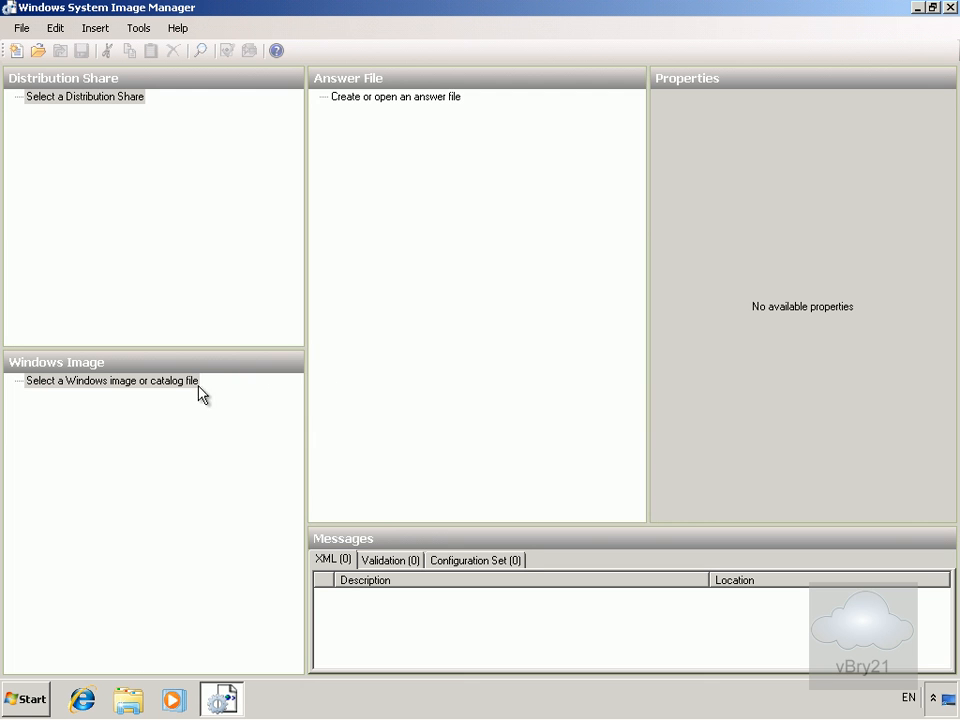
Load install_Windows 7 ENTERPRISE.clg as the Windows image.
right_click(161, 382)
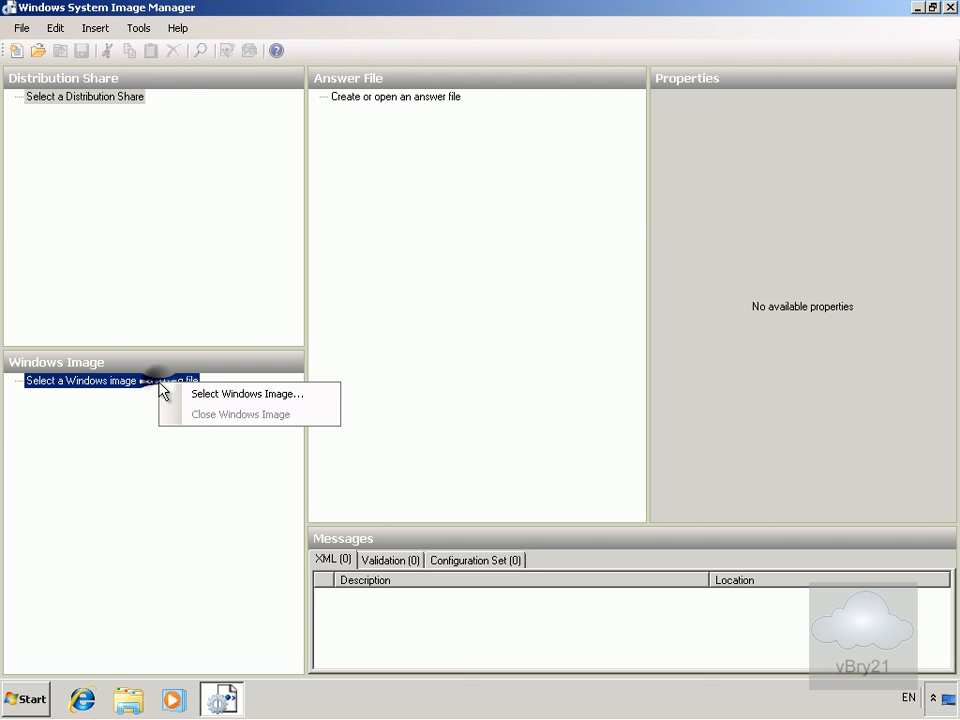
click(200, 394)
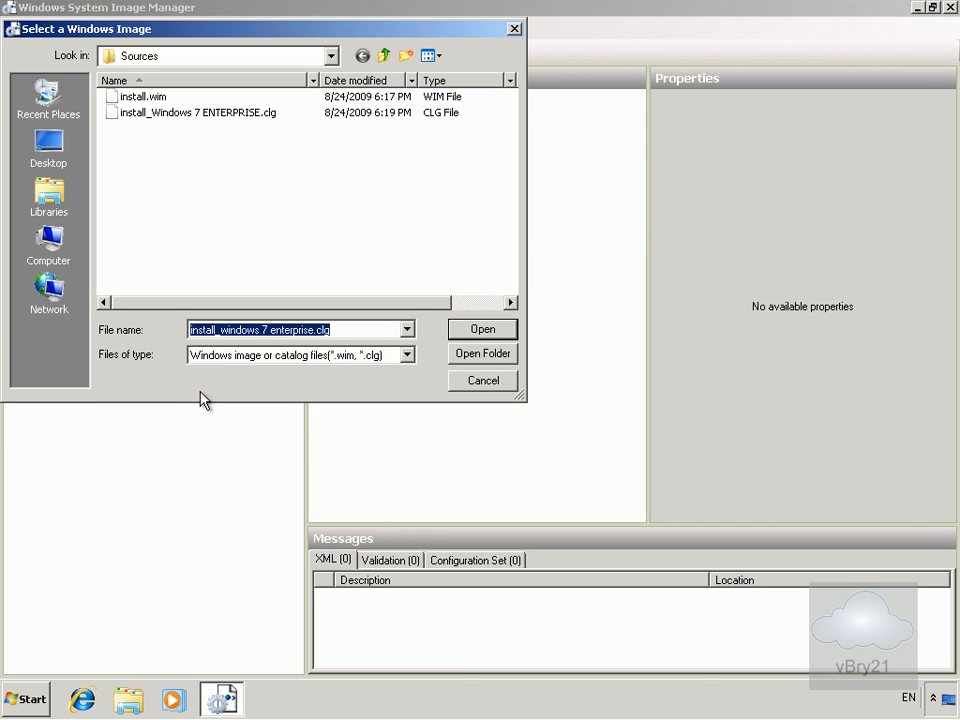
click(222, 120)
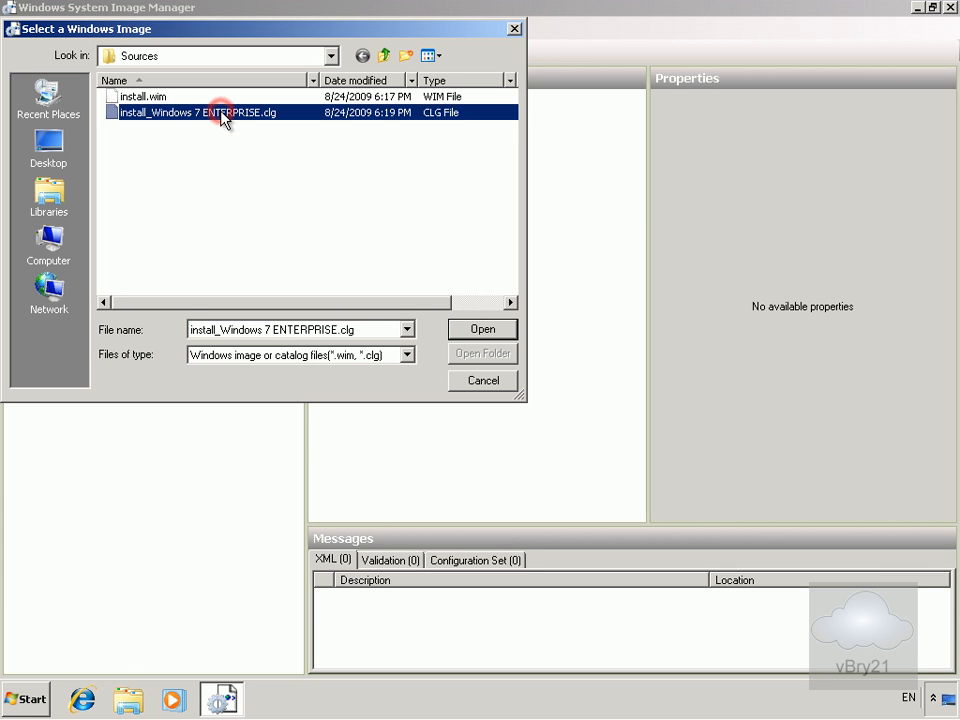
click(462, 330)
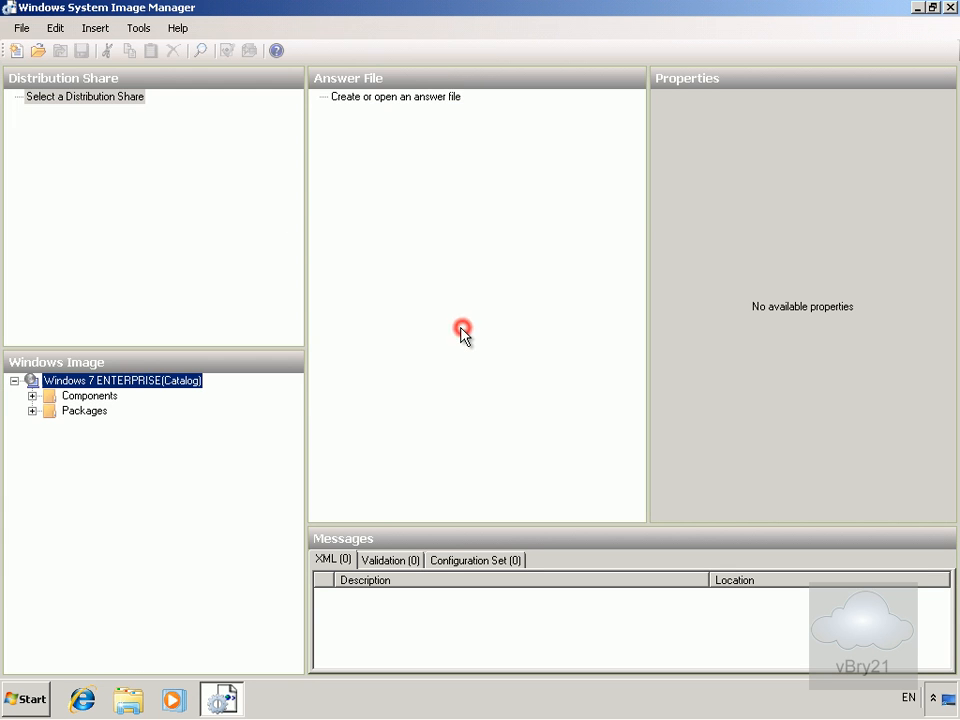
Expand the catalog's Components and Packages groups and browse their contents.
click(32, 397)
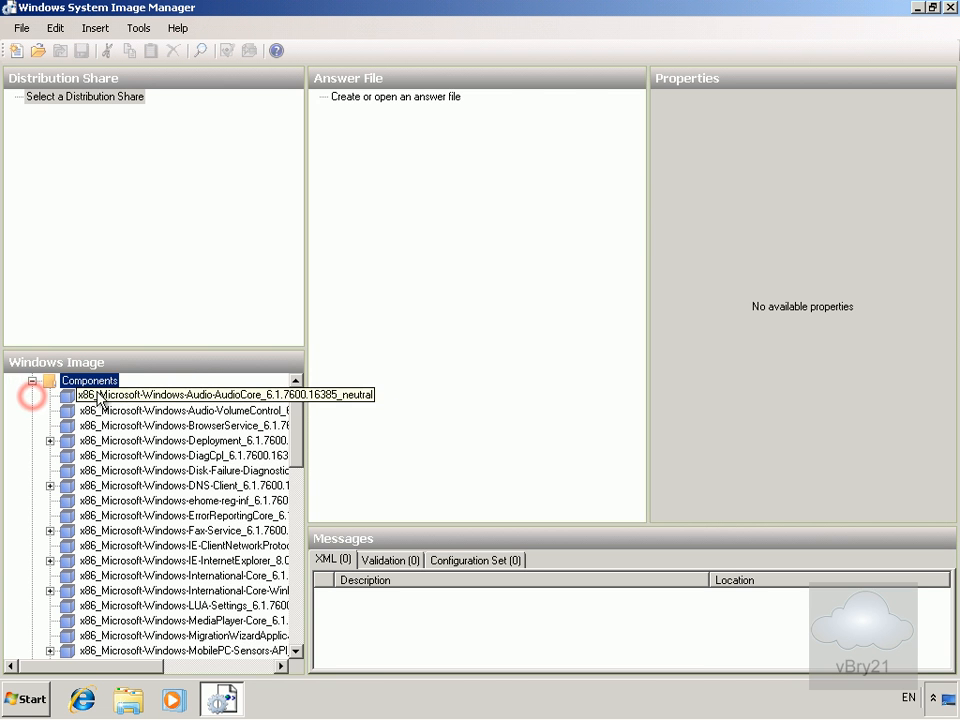
drag(295, 464, 298, 640)
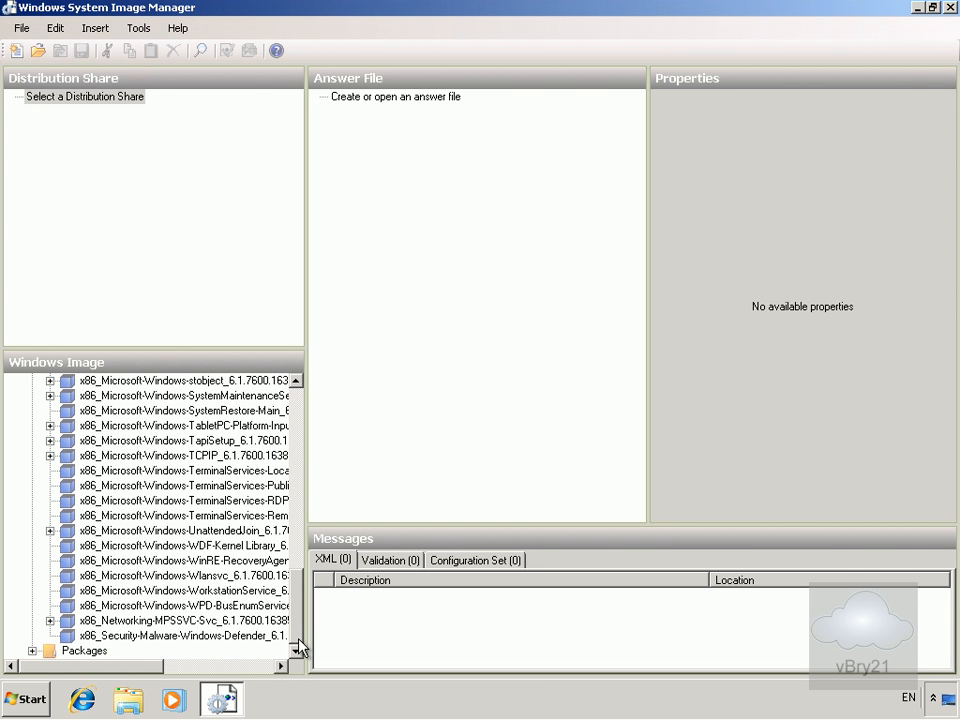
click(32, 650)
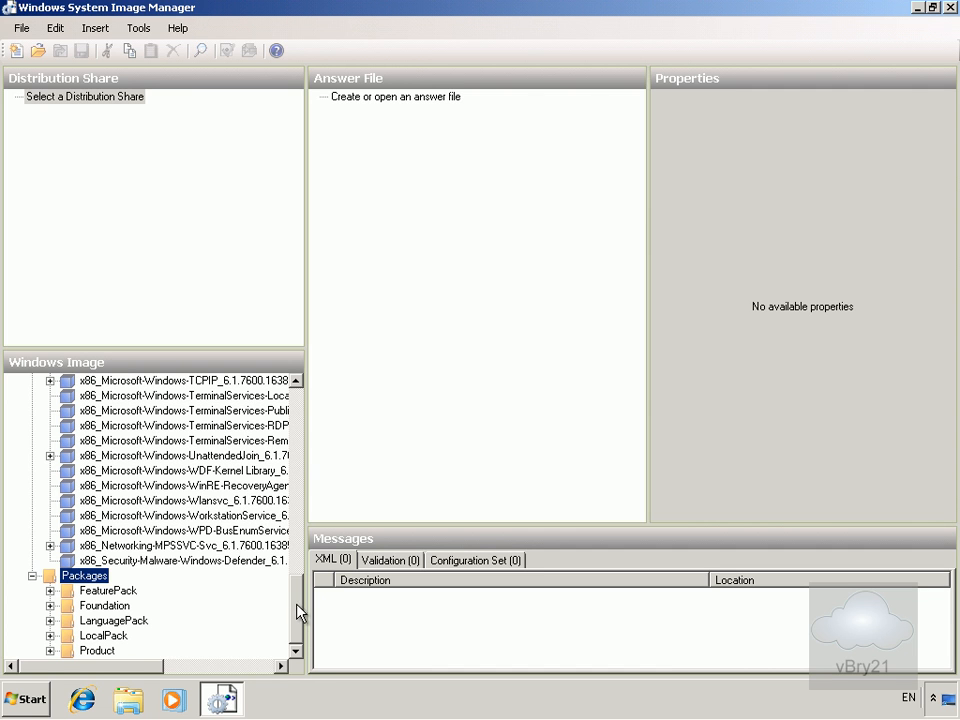
drag(300, 611, 296, 563)
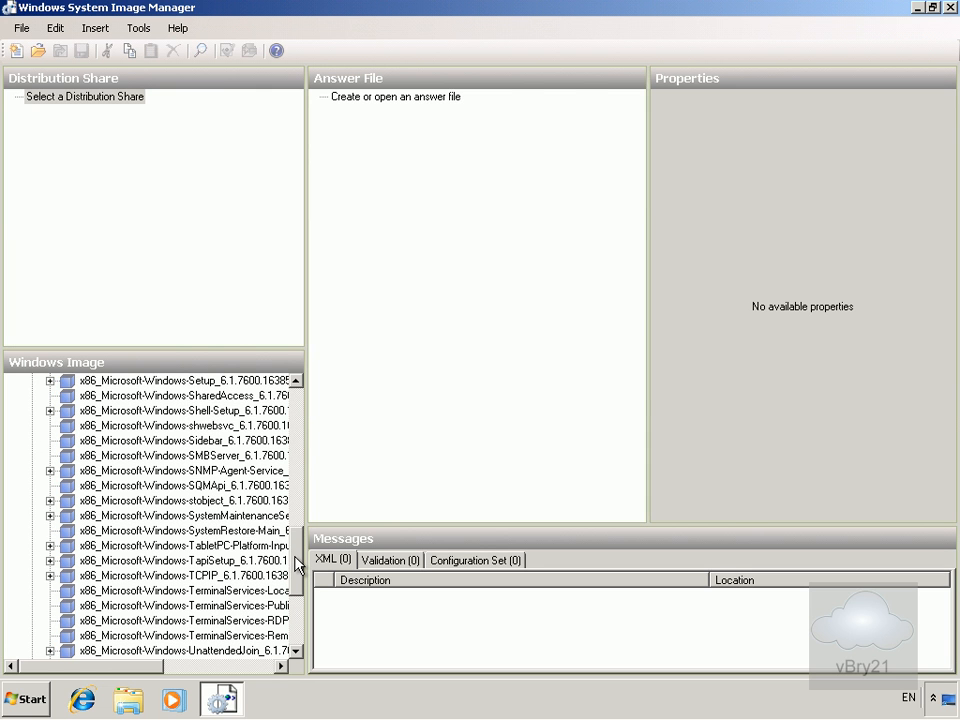
Check which passes Microsoft-Windows-Setup accepts, then show its properties.
right_click(176, 386)
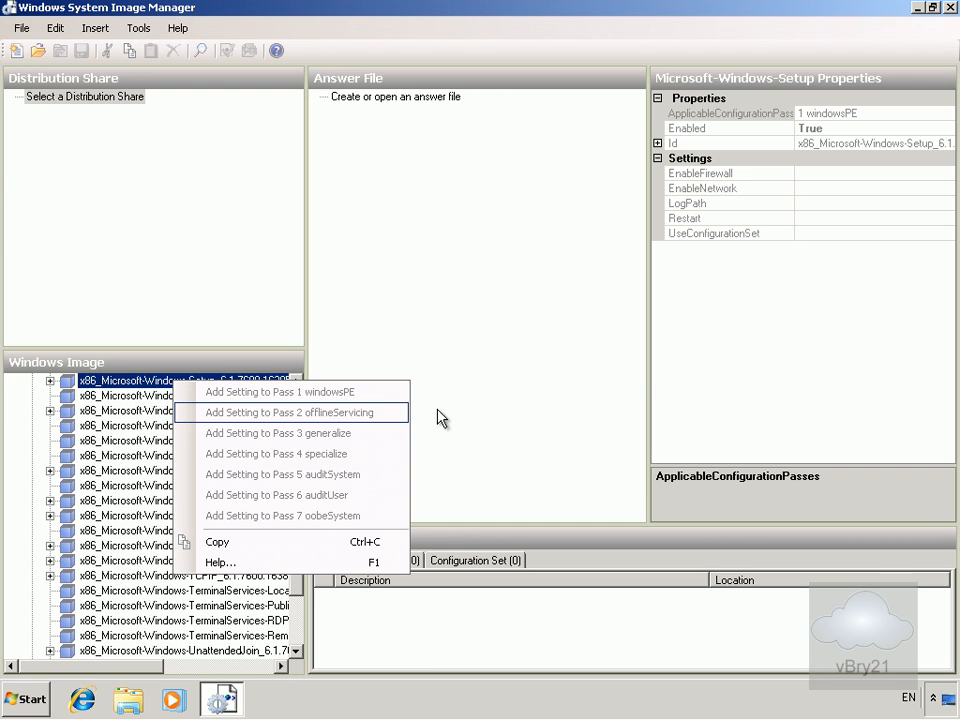
click(505, 388)
click(258, 382)
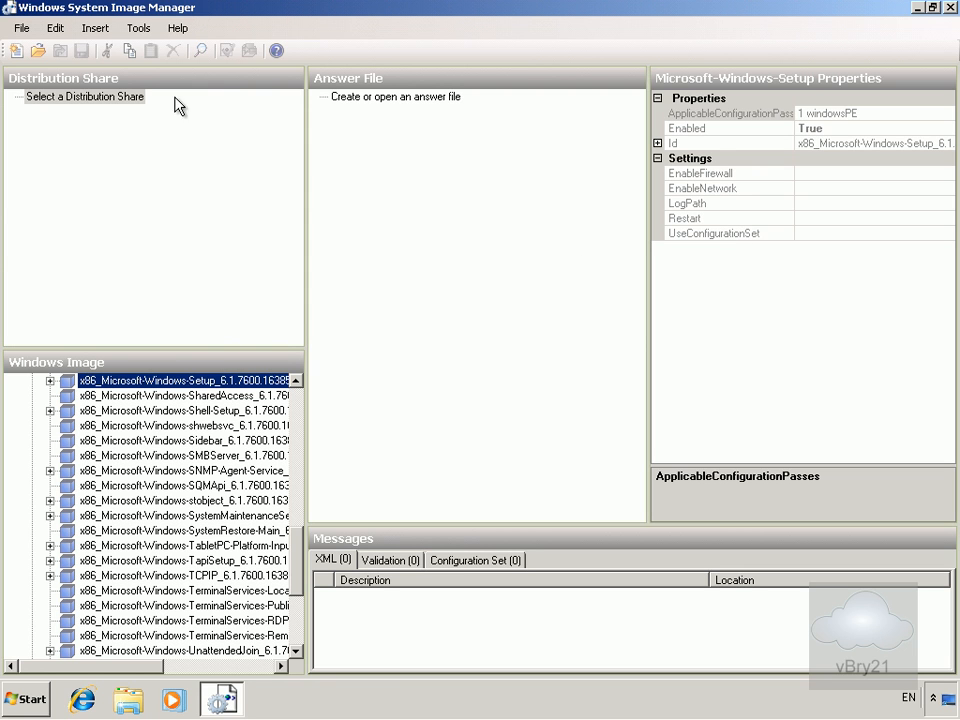
Create a new Untitled answer file and expand the Microsoft-Windows-Setup component.
click(20, 28)
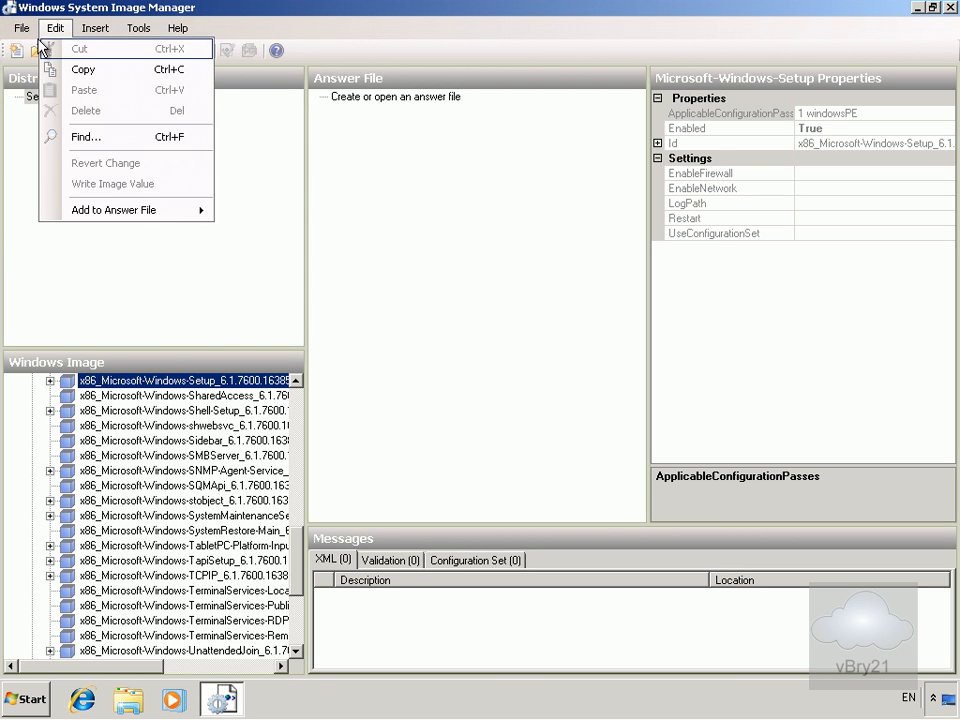
click(34, 49)
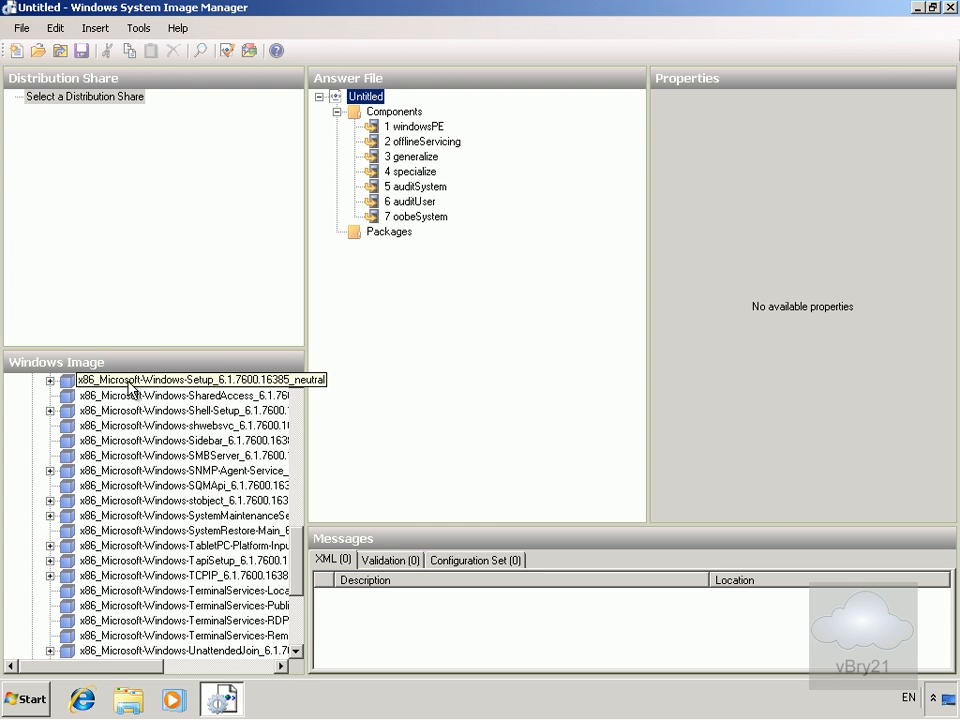
click(49, 380)
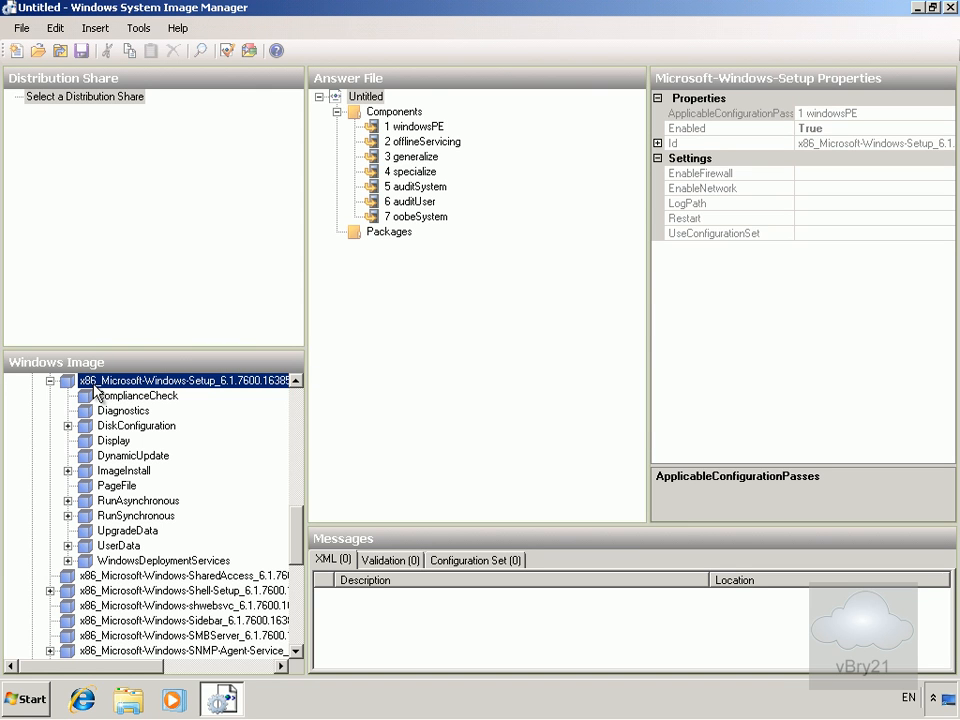
click(112, 546)
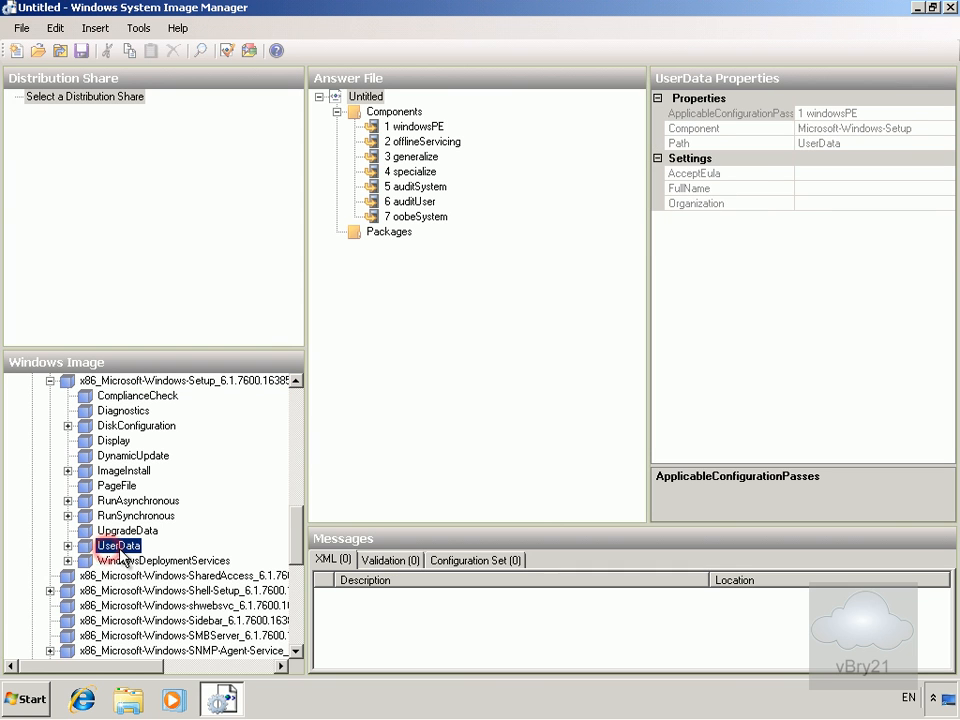
click(68, 545)
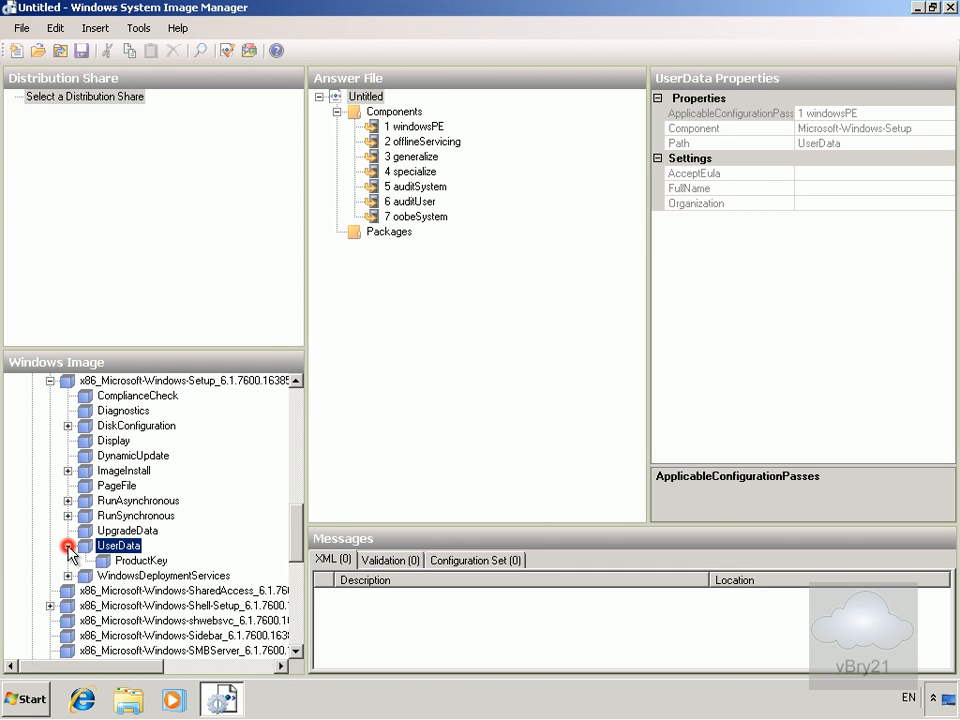
click(143, 563)
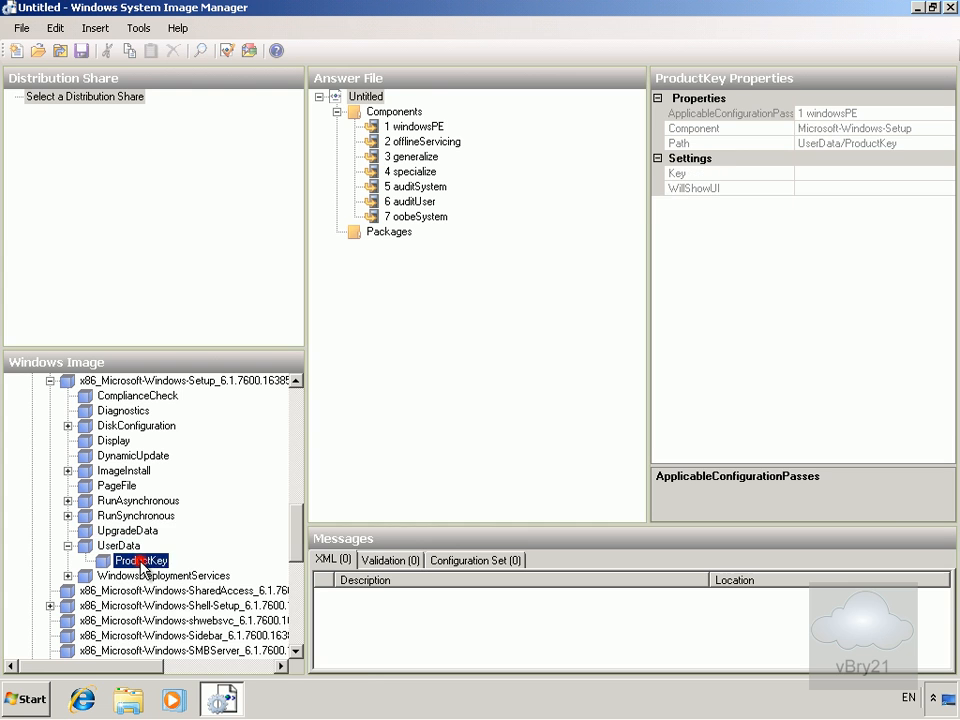
right_click(143, 563)
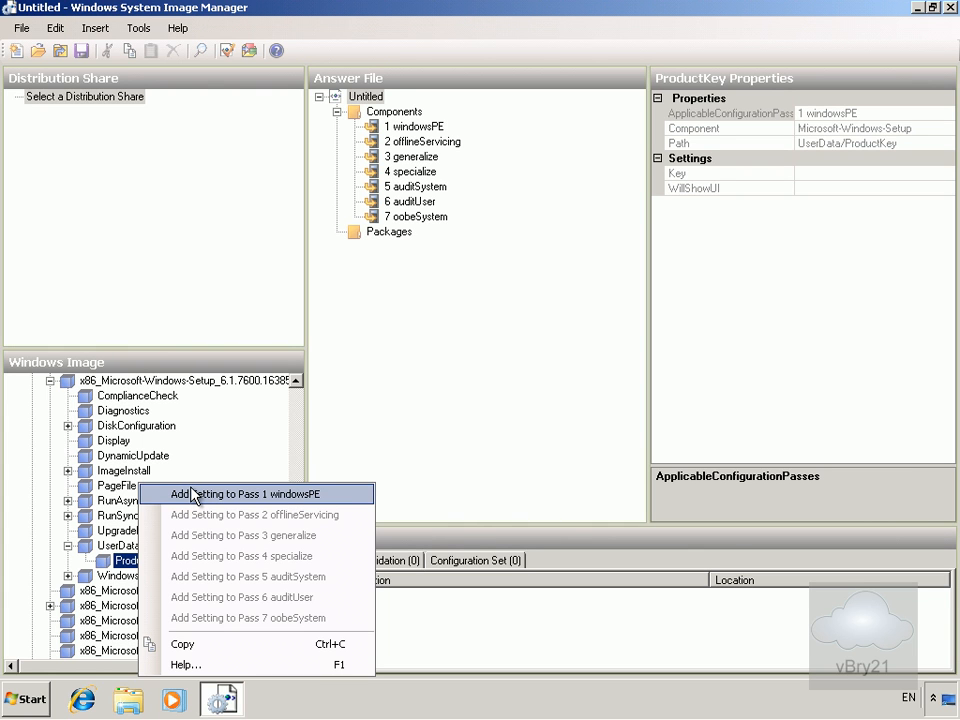
click(244, 559)
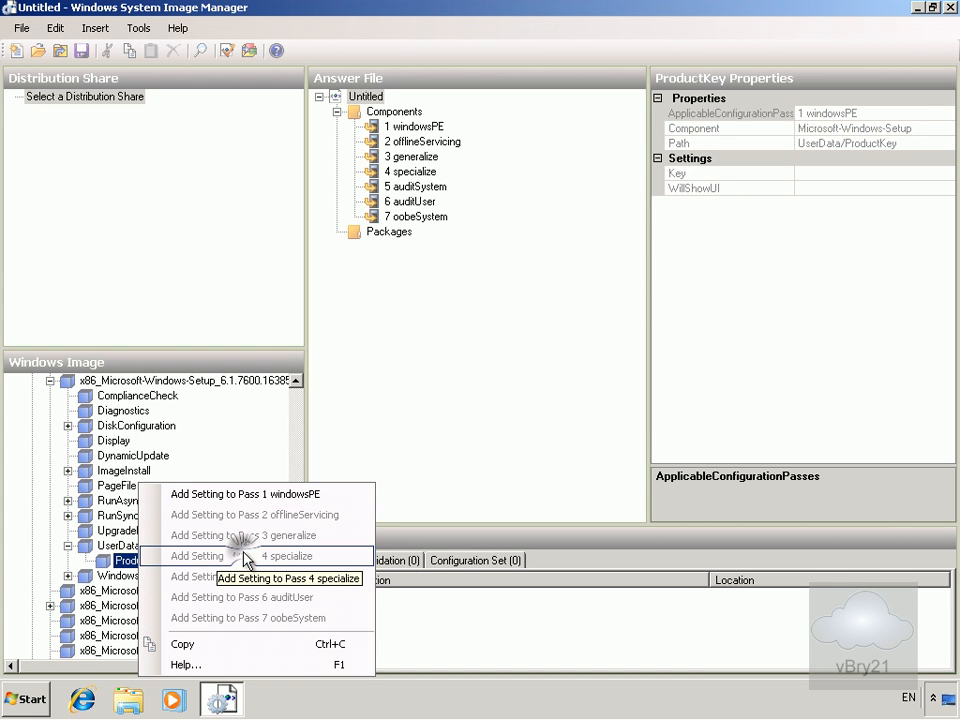
click(69, 545)
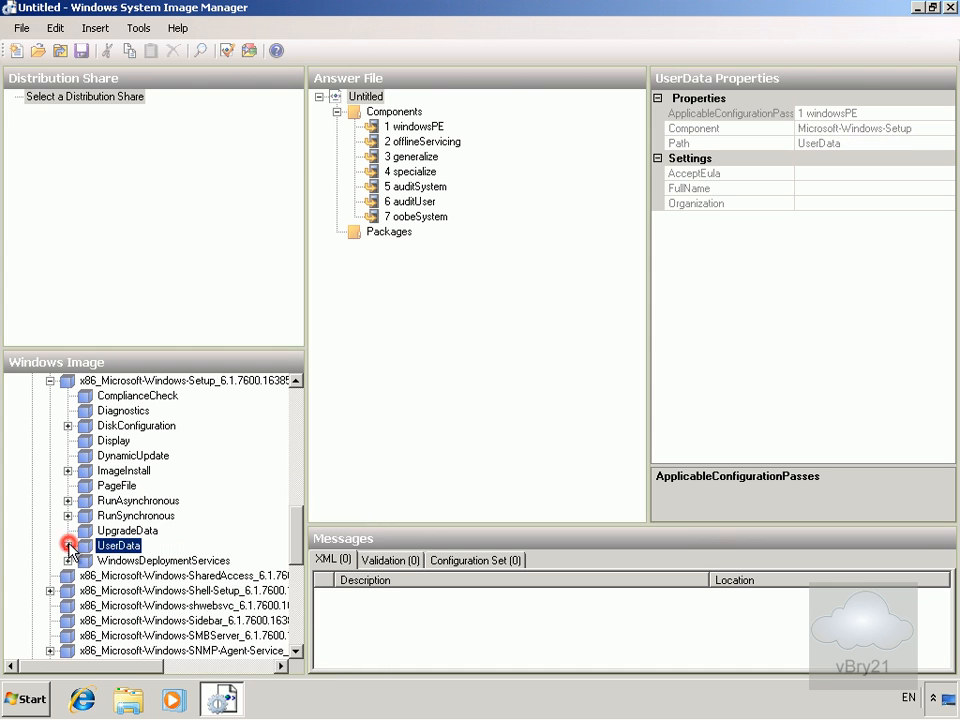
right_click(183, 597)
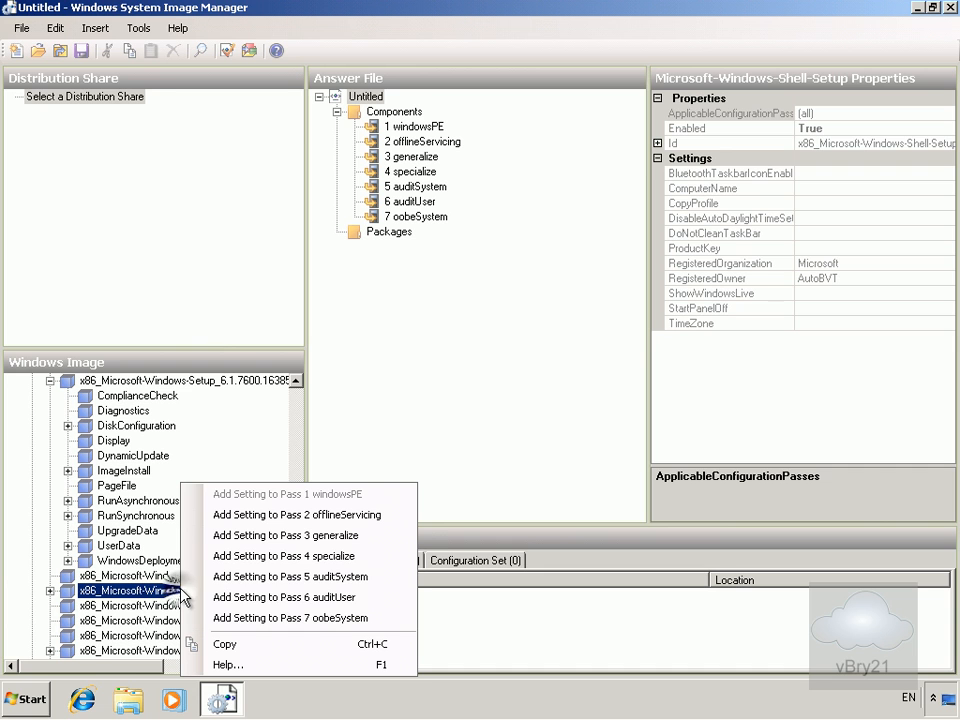
Add Microsoft-Windows-Shell-Setup to 4 specialize and enter the product key in ProductKey.
click(260, 568)
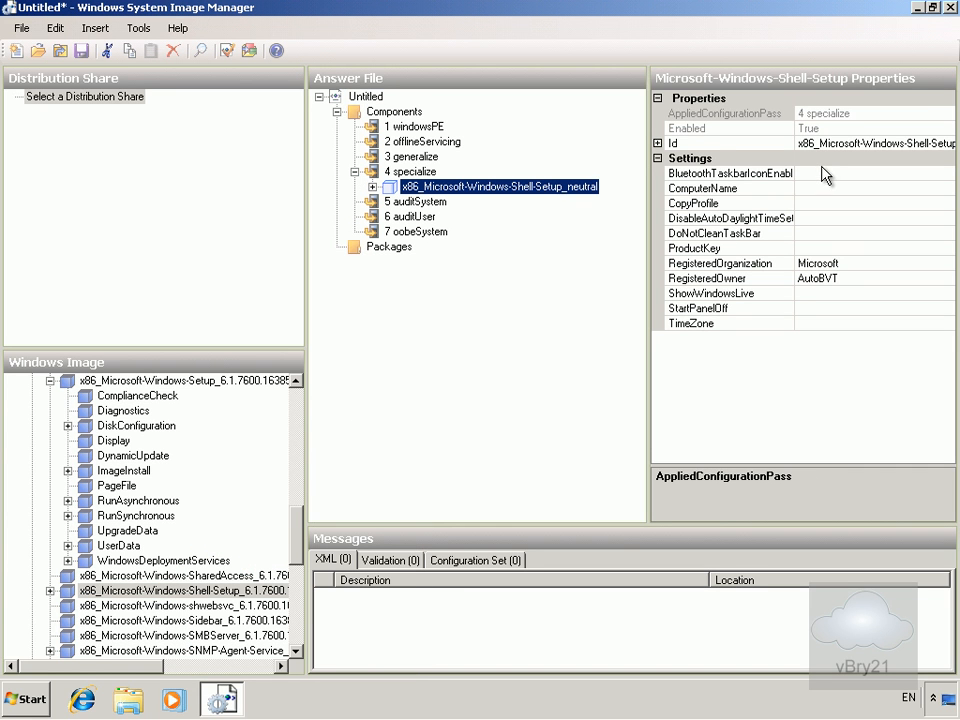
click(818, 251)
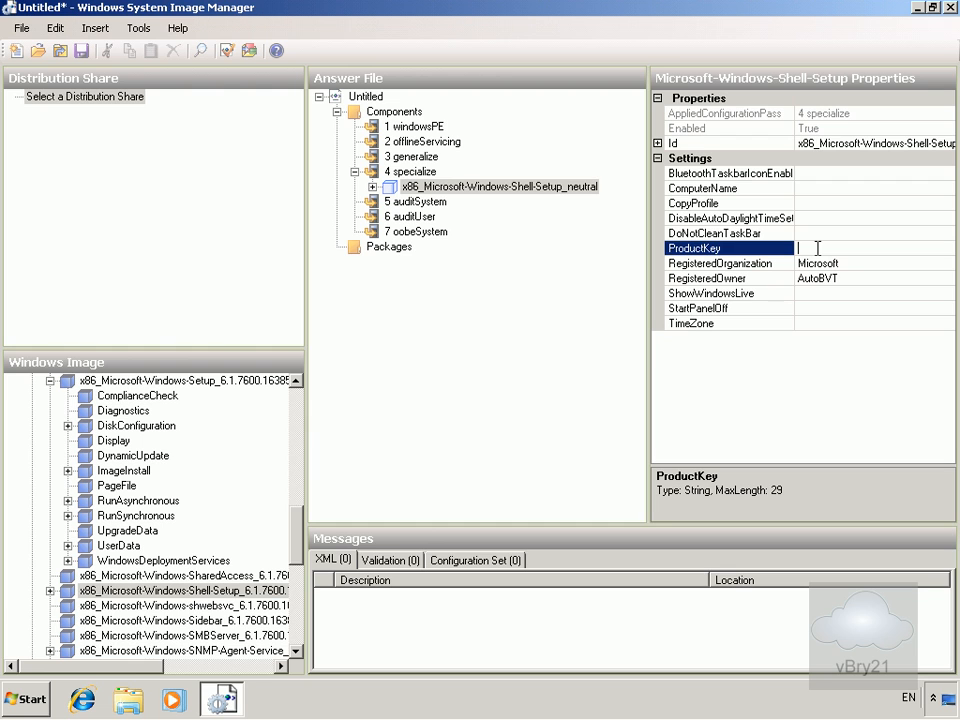
text(11111-22222-33333-44444-5555)
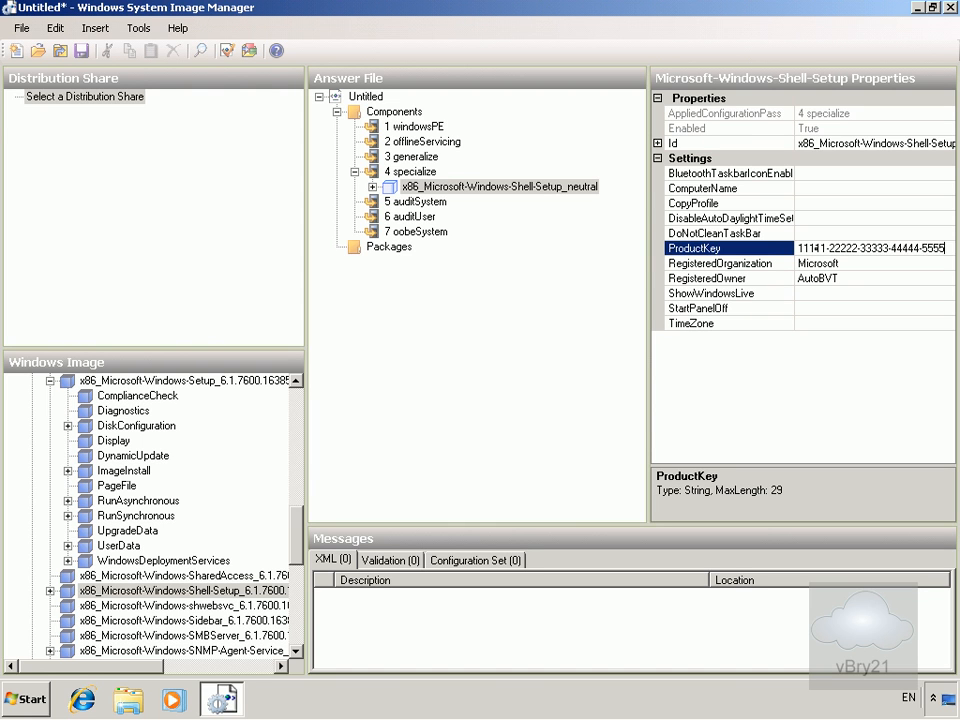
text(5)
click(527, 298)
right_click(378, 97)
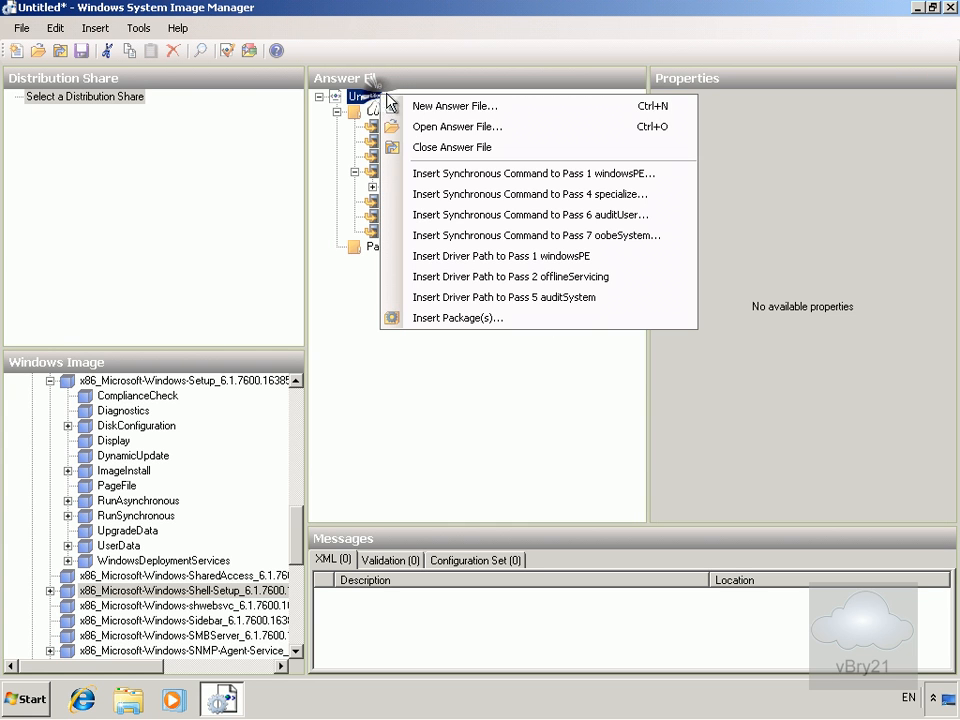
click(450, 147)
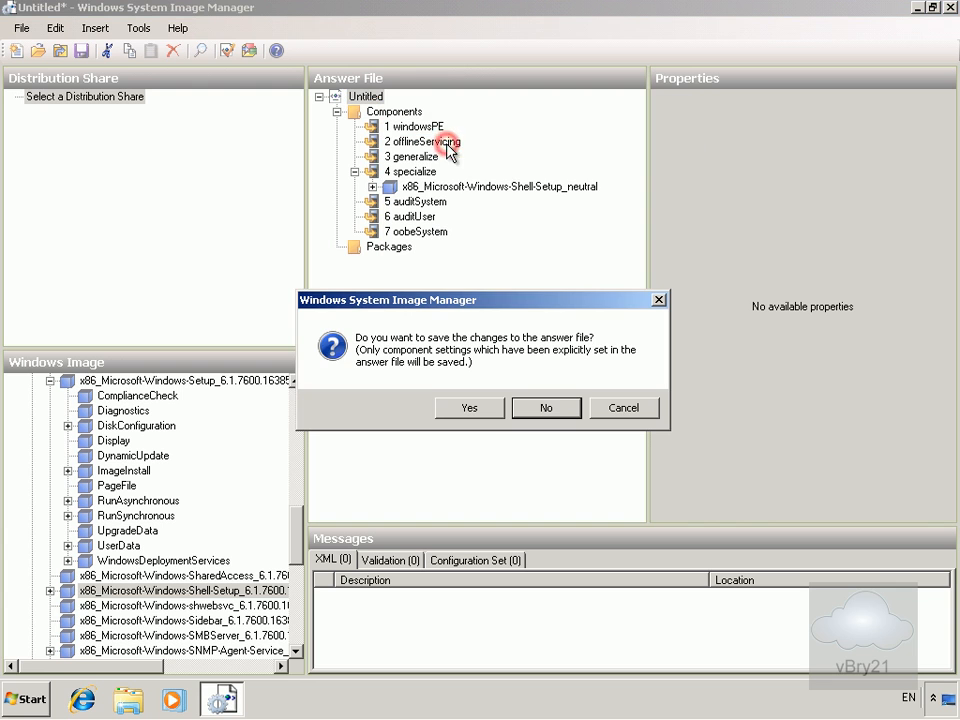
click(622, 411)
click(622, 412)
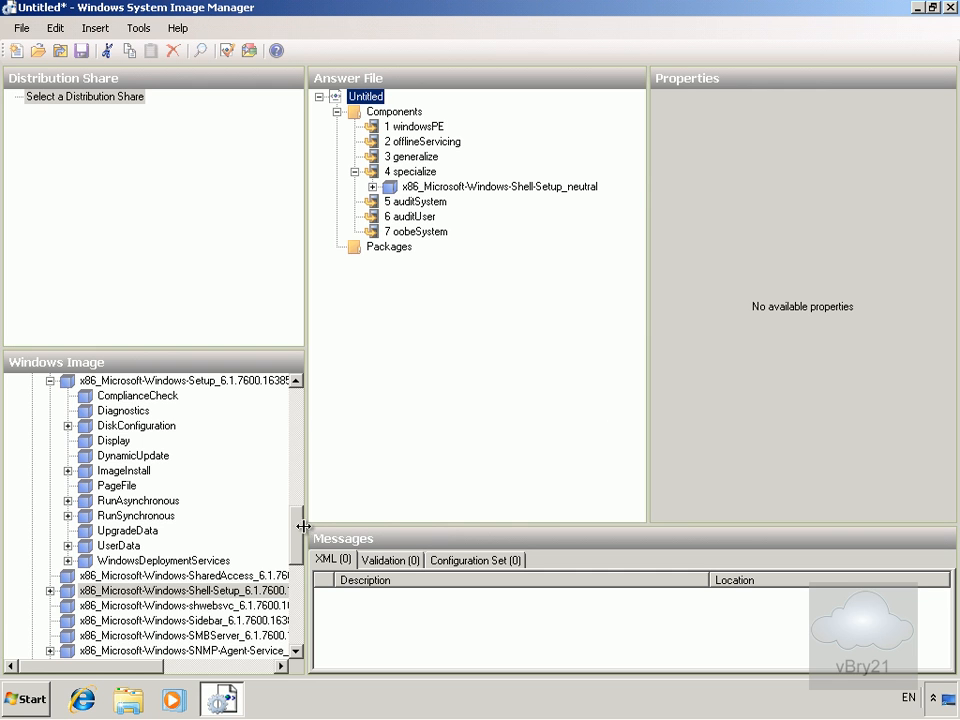
drag(300, 531, 305, 502)
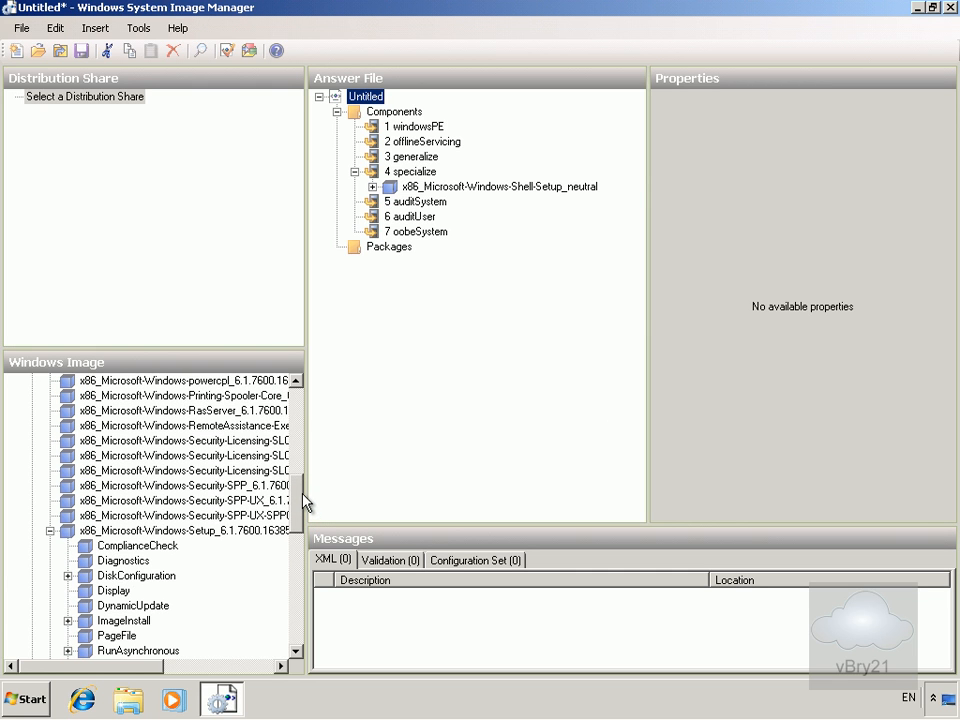